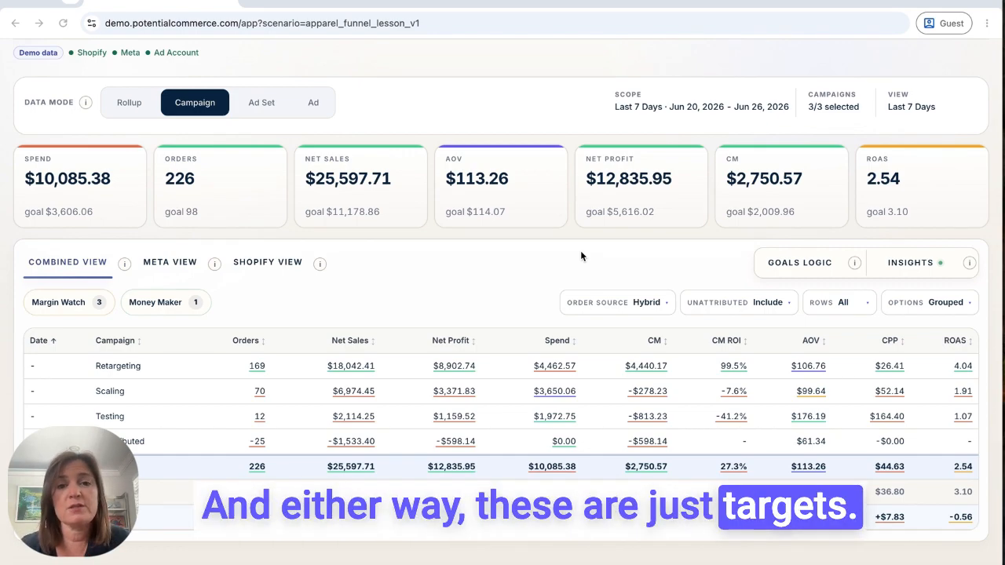
Open the goal editor for the Default profile from the goals logic and look through the business types offered as reference goals
{"action": "left_click", "coordinate": [809, 268]}
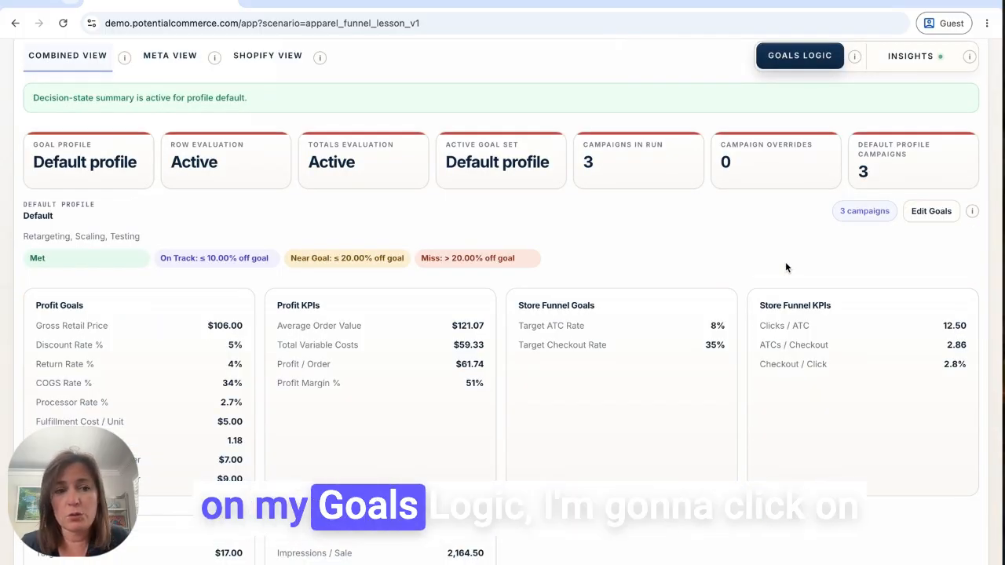
{"action": "left_click", "coordinate": [931, 209]}
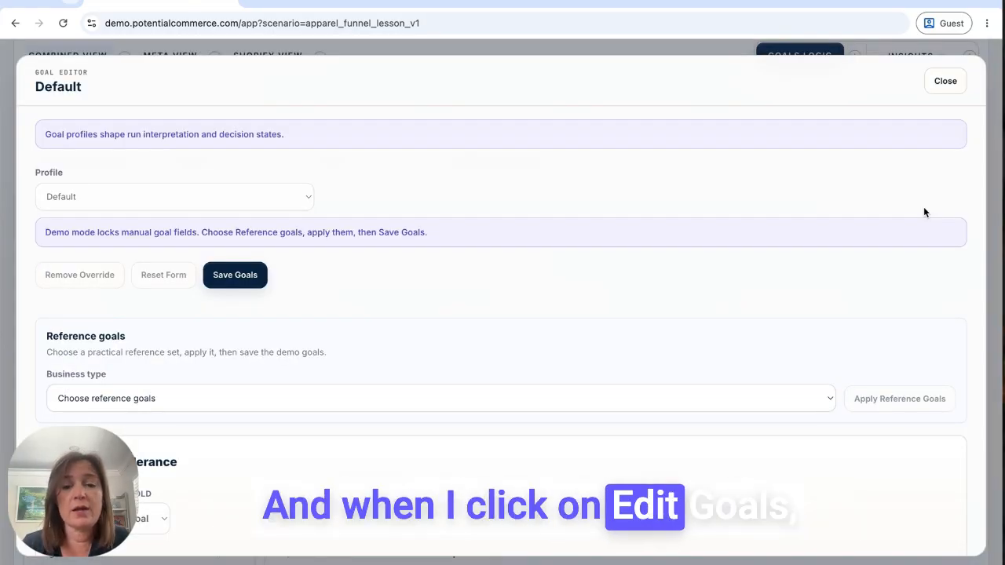
{"action": "scroll", "coordinate": [605, 305], "scroll_direction": "down", "scroll_amount": 3}
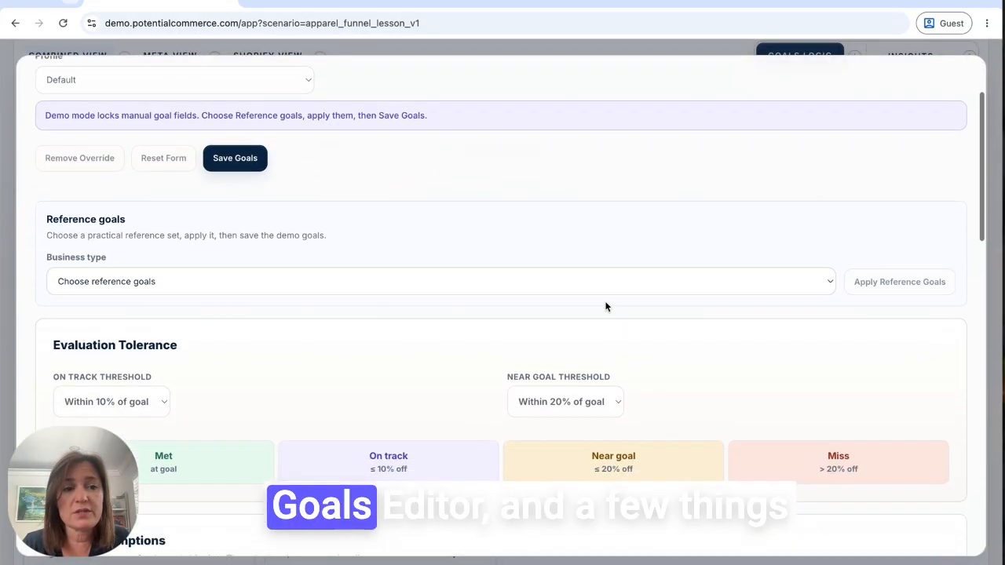
{"action": "scroll", "coordinate": [605, 306], "scroll_direction": "down", "scroll_amount": 1}
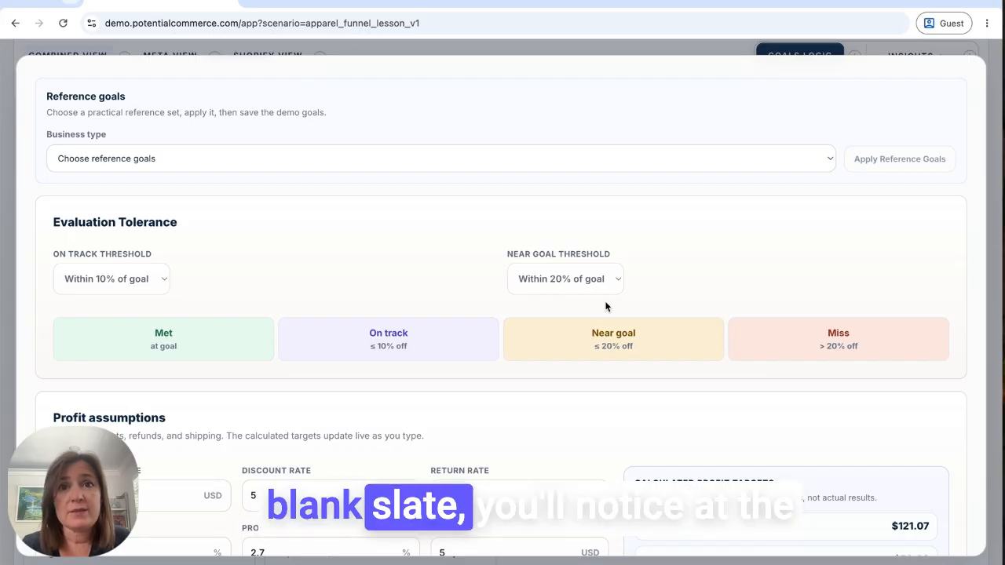
{"action": "left_click", "coordinate": [133, 160]}
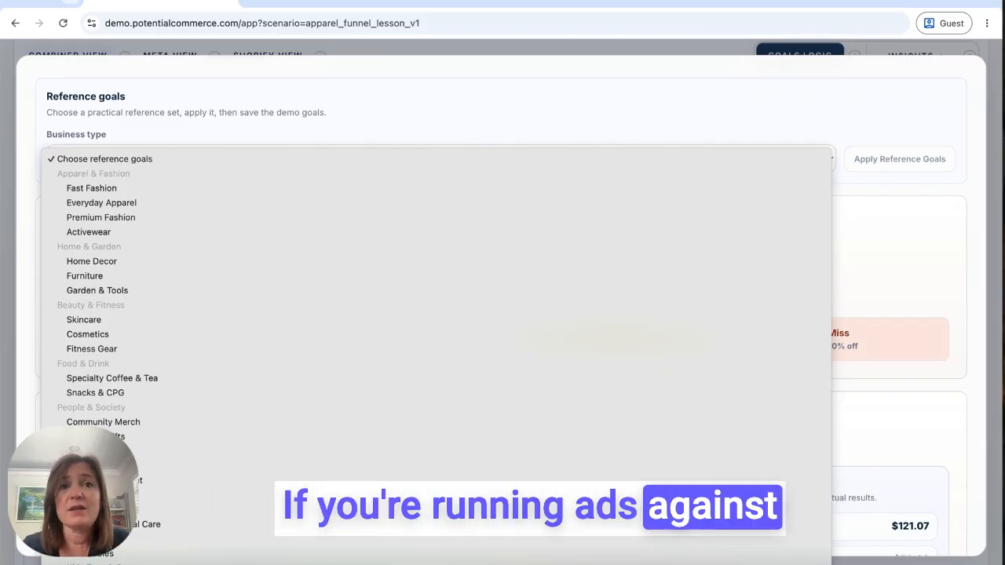
{"action": "key", "text": "Escape"}
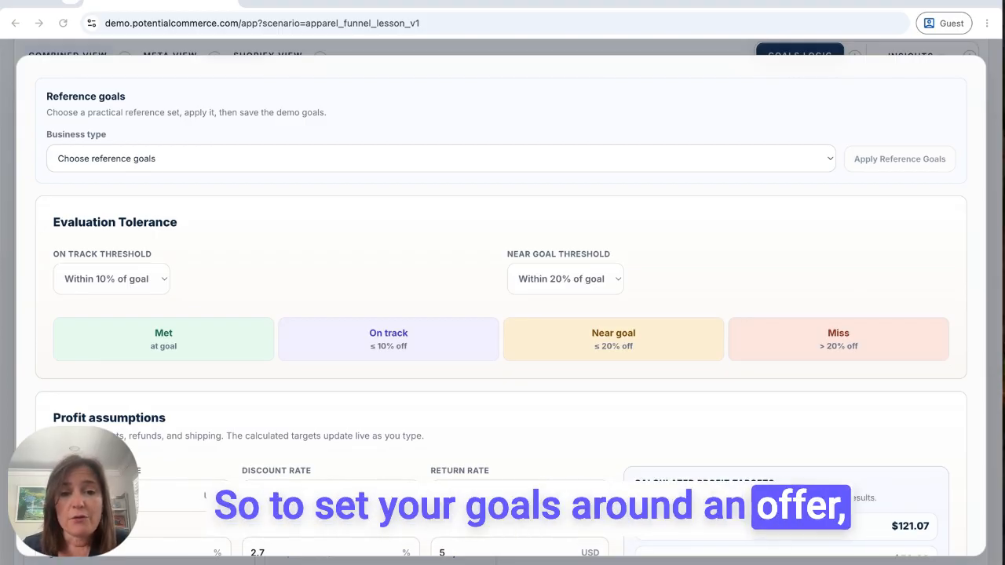
Switch to the Potential Commerce Ads Center in the Shopify admin and set the COGS rate to 28% in the profit assumptions
{"action": "scroll", "coordinate": [575, 330], "scroll_direction": "down", "scroll_amount": 3}
{"action": "scroll", "coordinate": [575, 331], "scroll_direction": "down", "scroll_amount": 1}
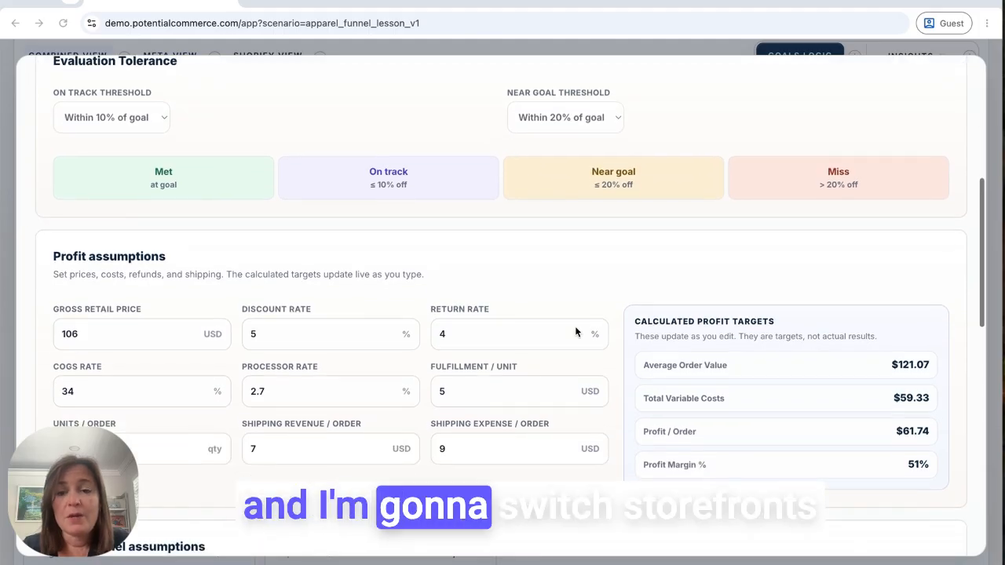
{"action": "key", "text": "ctrl+Right"}
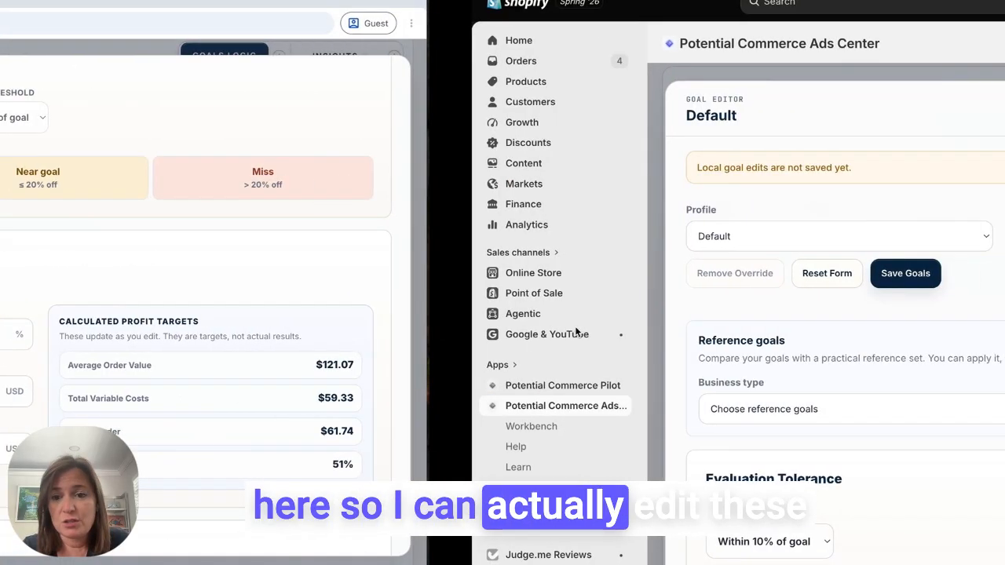
{"action": "scroll", "coordinate": [575, 331], "scroll_direction": "down", "scroll_amount": 7}
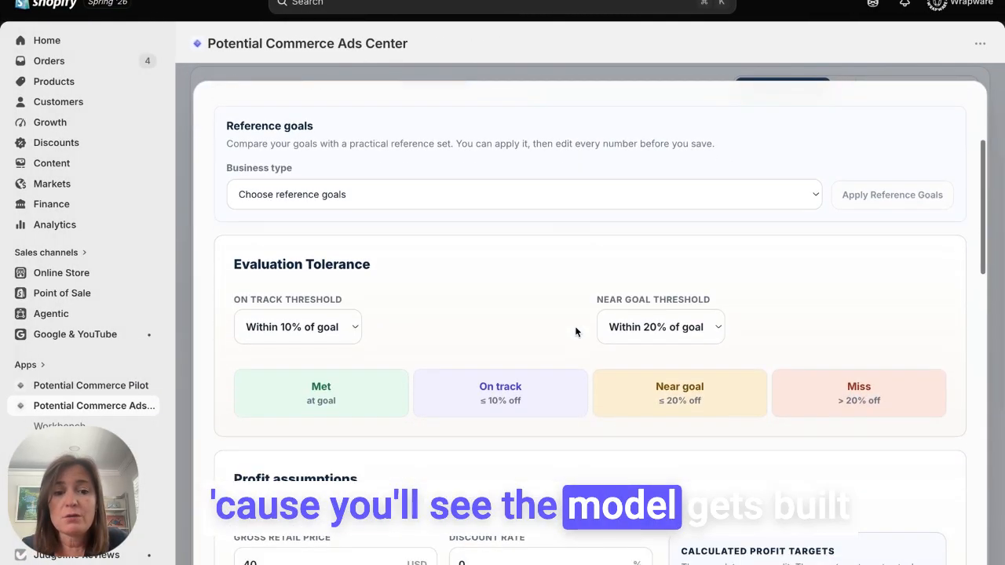
{"action": "scroll", "coordinate": [574, 332], "scroll_direction": "down", "scroll_amount": 6}
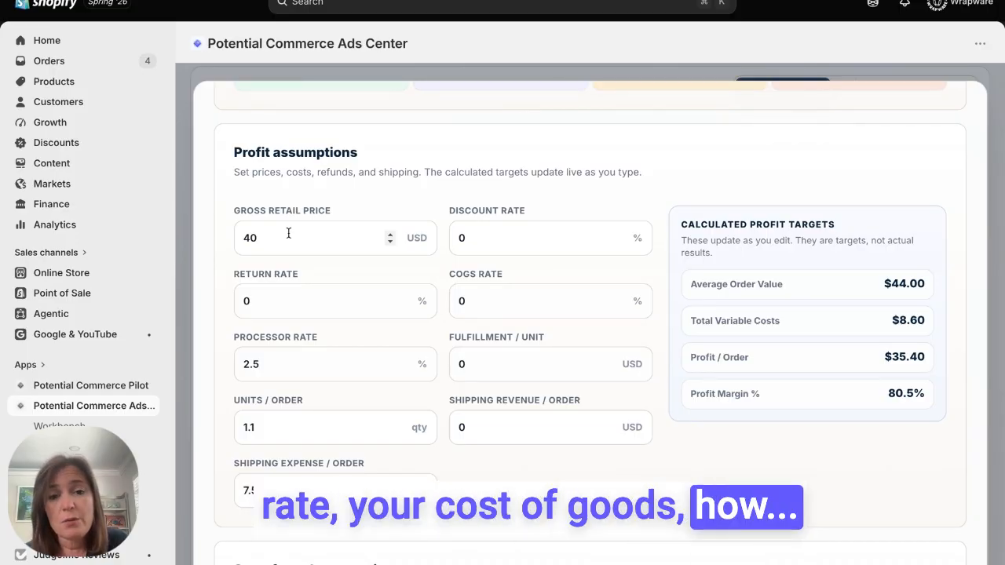
{"action": "left_click", "coordinate": [466, 296]}
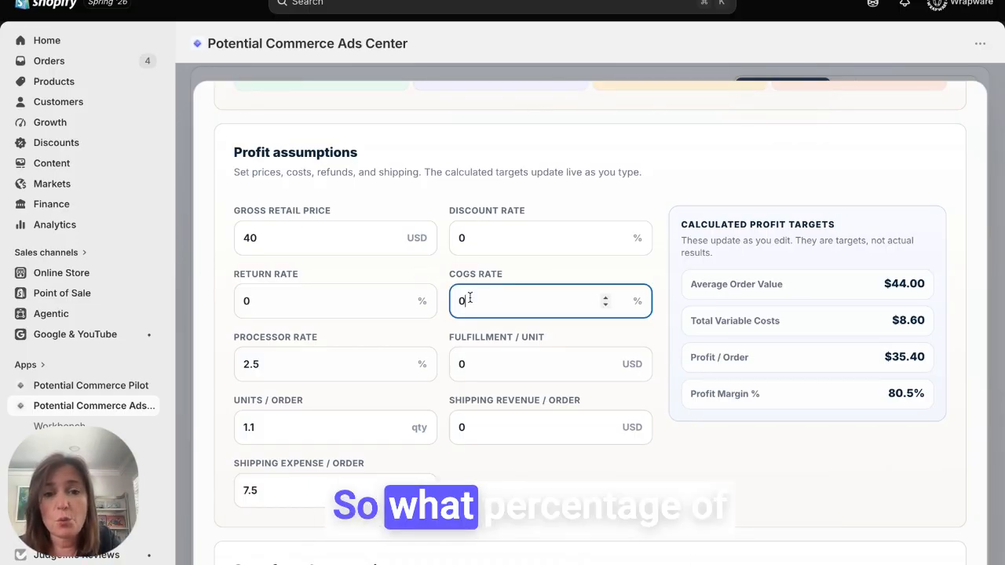
{"action": "type", "text": "28"}
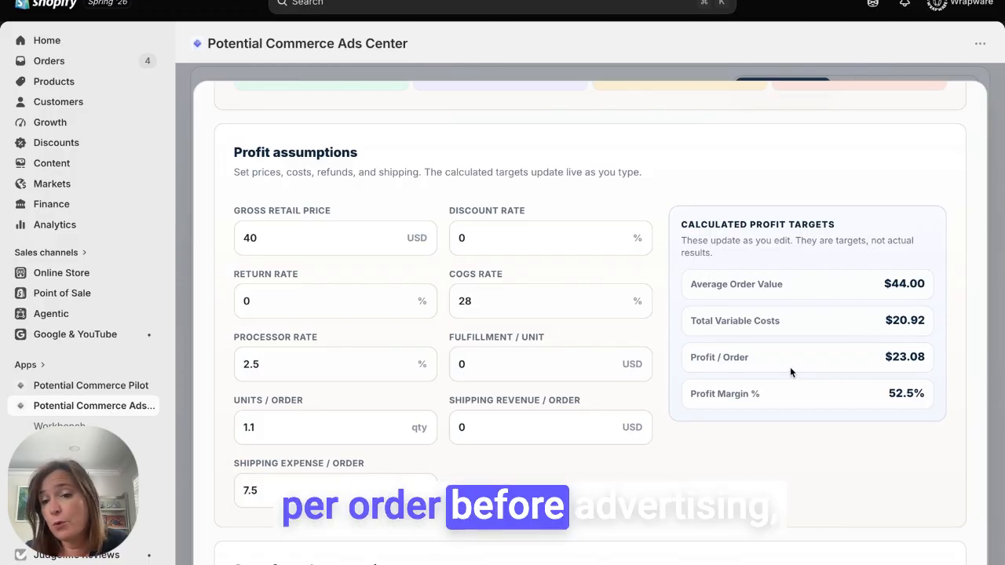
Examine the calculated profit targets, the store funnel assumptions and the Meta assumptions with their calculated targets
{"action": "scroll", "coordinate": [790, 372], "scroll_direction": "down", "scroll_amount": 1}
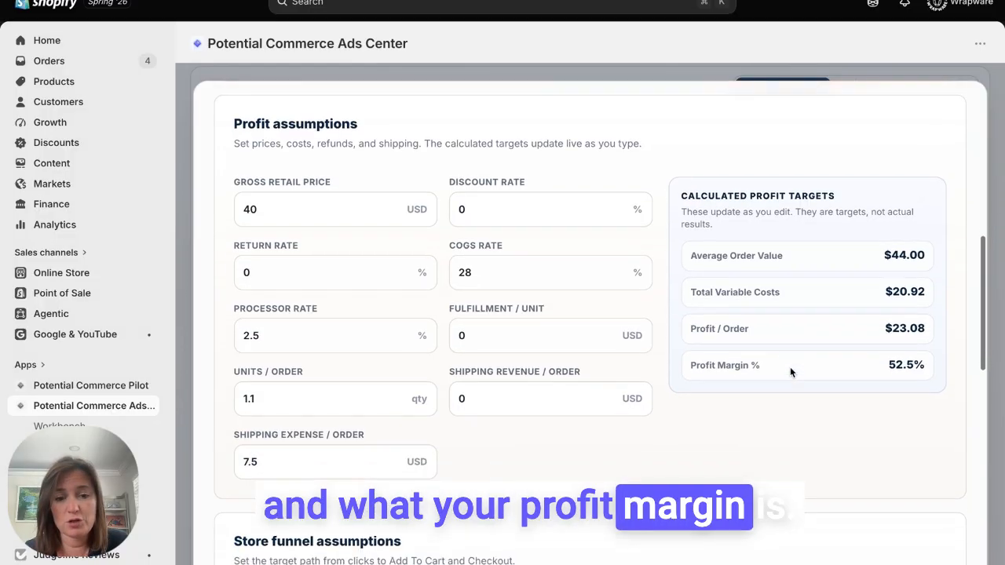
{"action": "scroll", "coordinate": [789, 372], "scroll_direction": "down", "scroll_amount": 2}
{"action": "scroll", "coordinate": [789, 372], "scroll_direction": "down", "scroll_amount": 3}
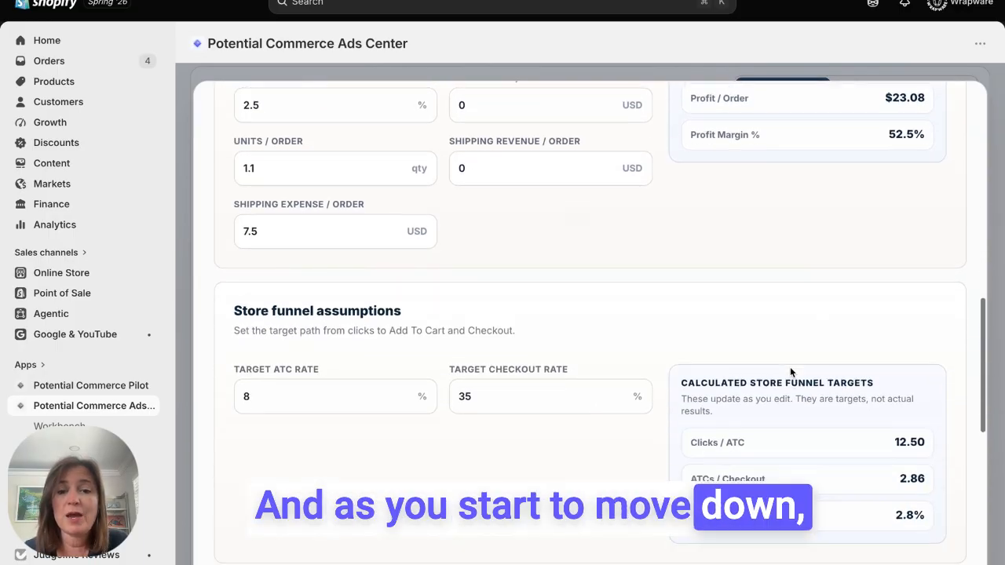
{"action": "scroll", "coordinate": [790, 372], "scroll_direction": "down", "scroll_amount": 2}
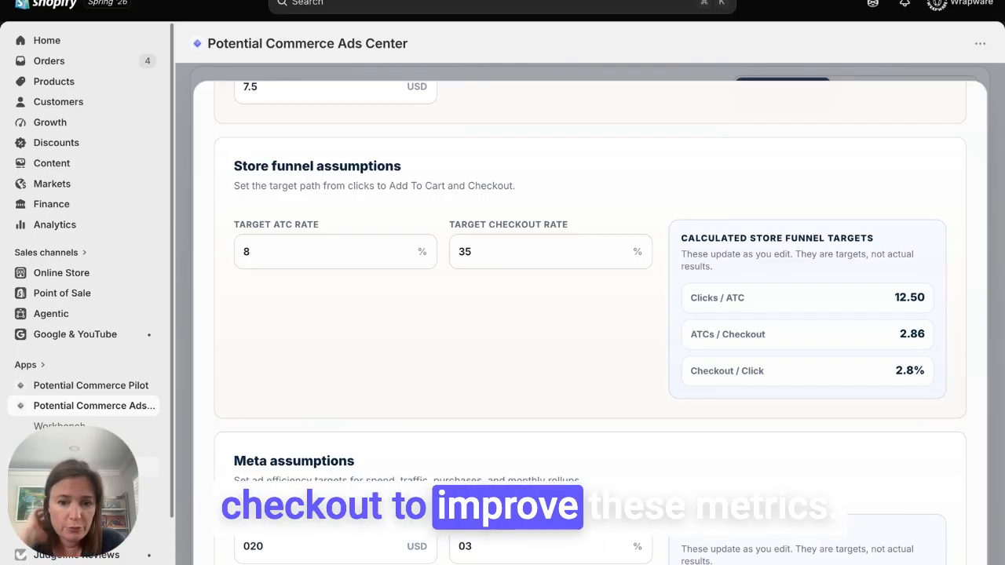
{"action": "scroll", "coordinate": [841, 439], "scroll_direction": "down", "scroll_amount": 3}
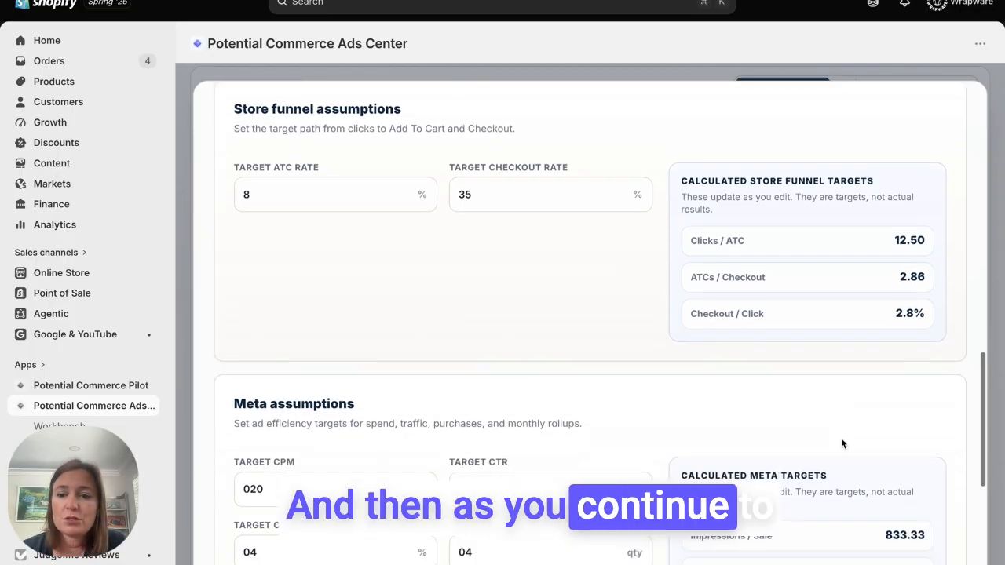
{"action": "scroll", "coordinate": [840, 443], "scroll_direction": "down", "scroll_amount": 2}
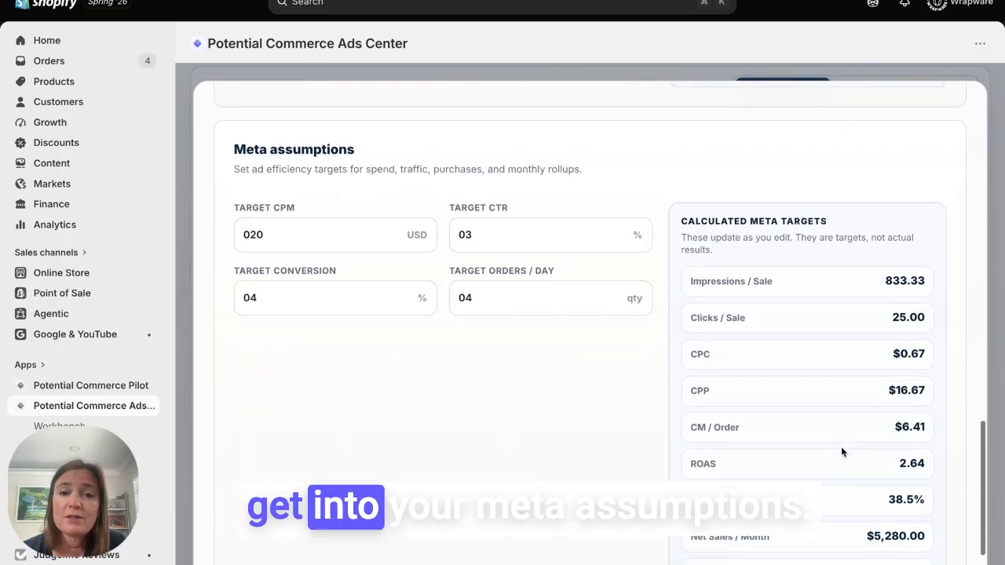
{"action": "scroll", "coordinate": [840, 451], "scroll_direction": "down", "scroll_amount": 2}
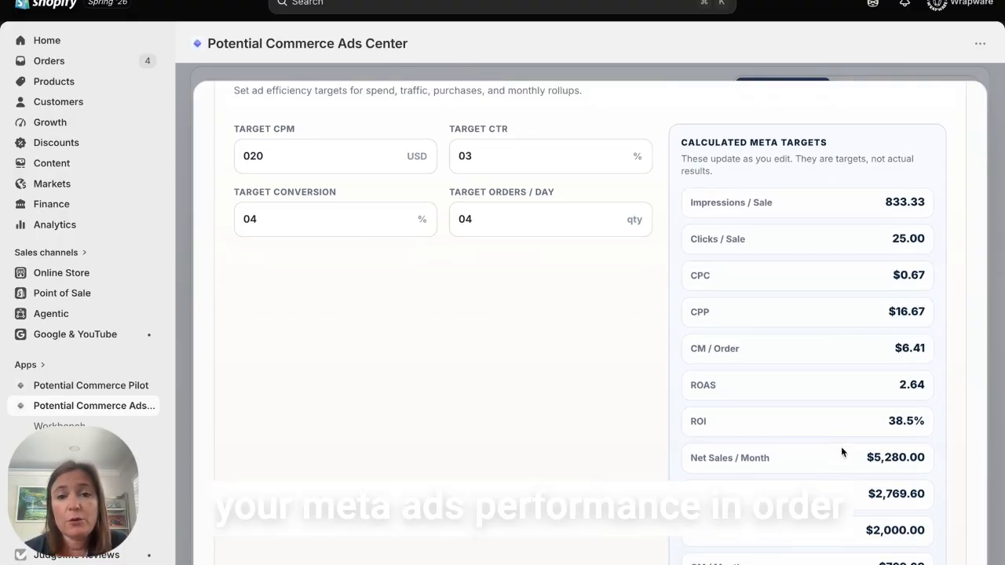
{"action": "scroll", "coordinate": [841, 451], "scroll_direction": "up", "scroll_amount": 1}
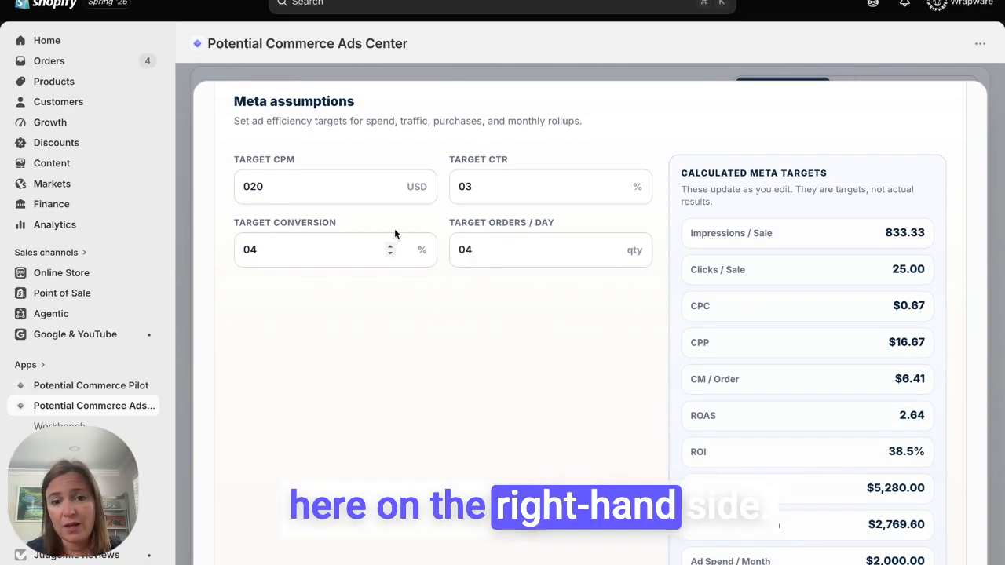
Set the target orders per day to 6 in the Meta assumptions
{"action": "left_click", "coordinate": [480, 249]}
{"action": "key", "text": "BackSpace"}
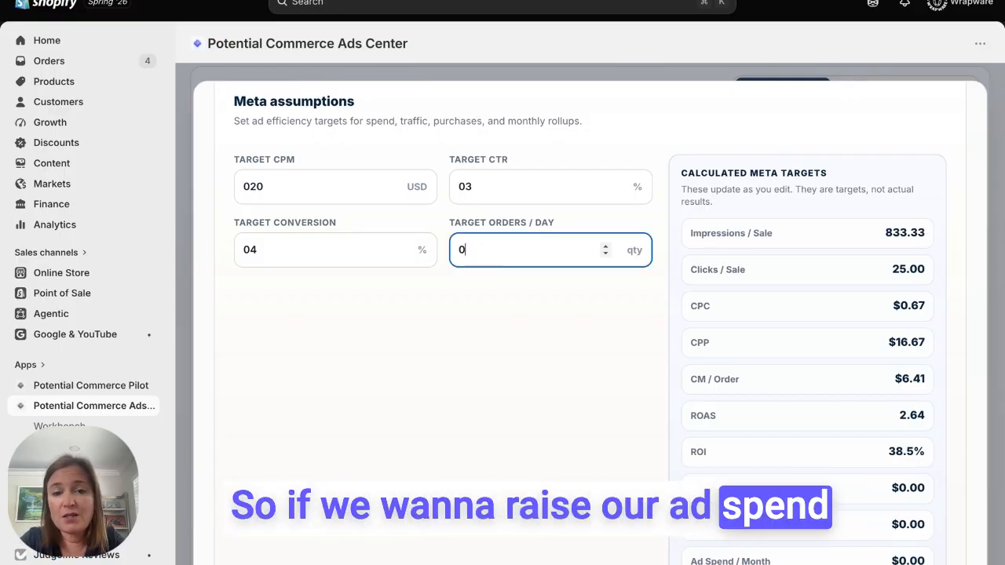
{"action": "type", "text": "5"}
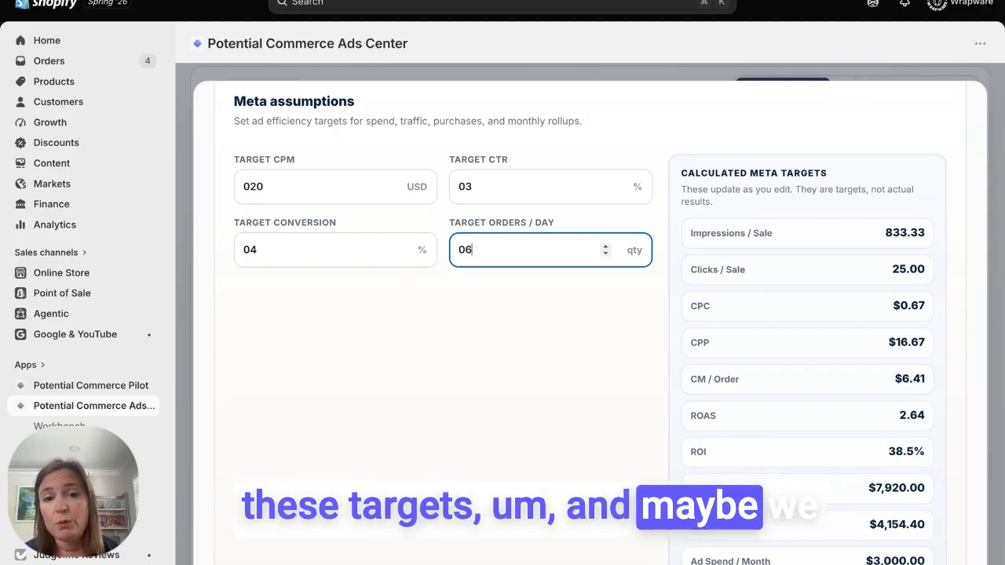
Set the target CPM to 25 USD and the target CTR to 5% in the Meta assumptions
{"action": "left_click", "coordinate": [307, 193]}
{"action": "key", "text": "BackSpace"}
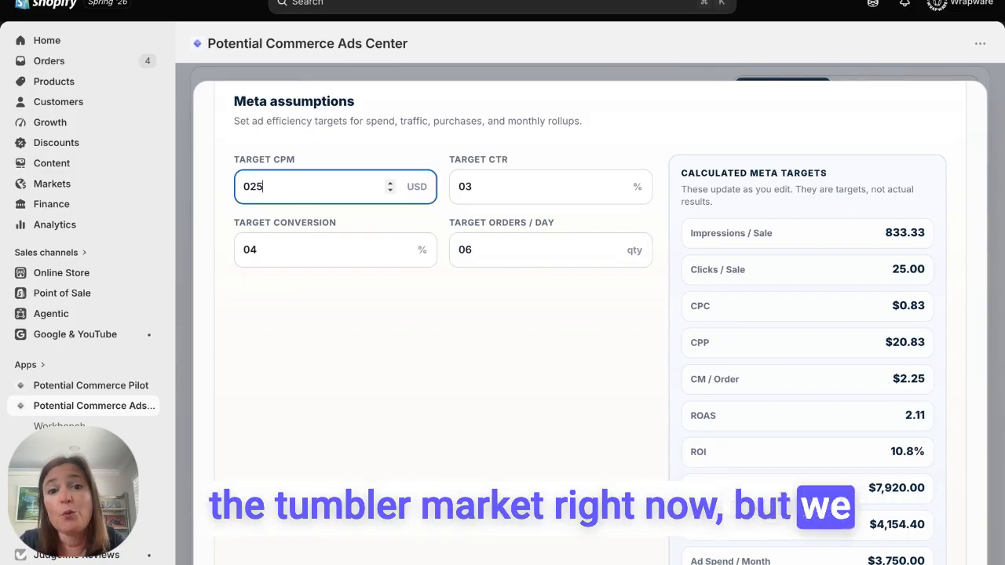
{"action": "left_click", "coordinate": [469, 187]}
{"action": "key", "text": "BackSpace"}
{"action": "type", "text": "5"}
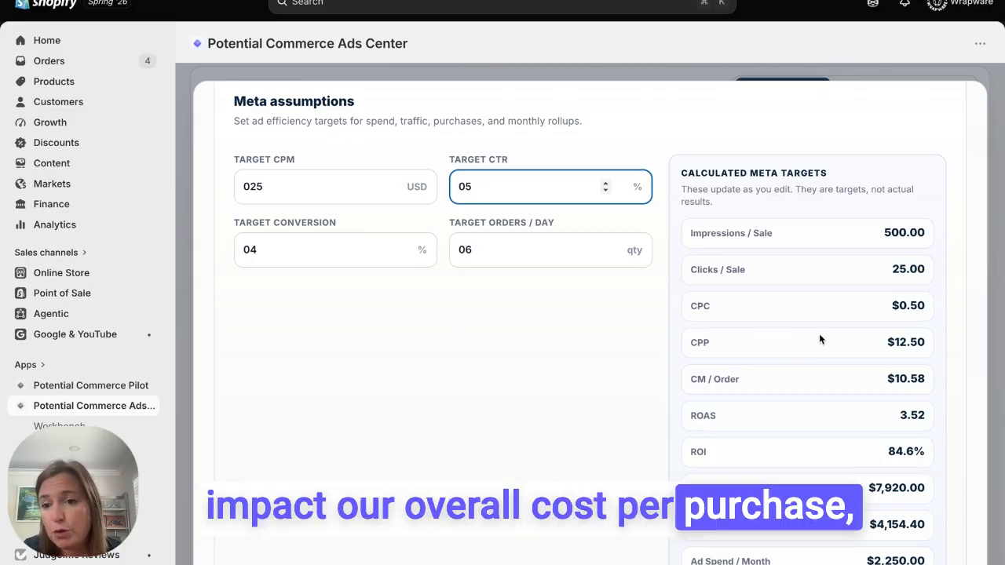
Review the remaining calculated Meta targets, including the monthly figures, and return to the Default profile's save options
{"action": "scroll", "coordinate": [805, 334], "scroll_direction": "down", "scroll_amount": 1}
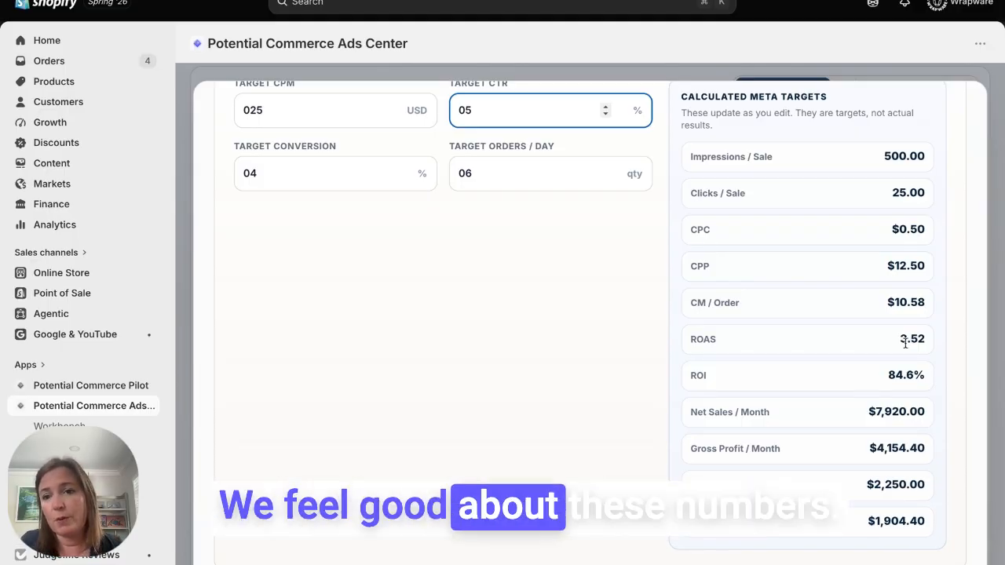
{"action": "scroll", "coordinate": [622, 346], "scroll_direction": "up", "scroll_amount": 5}
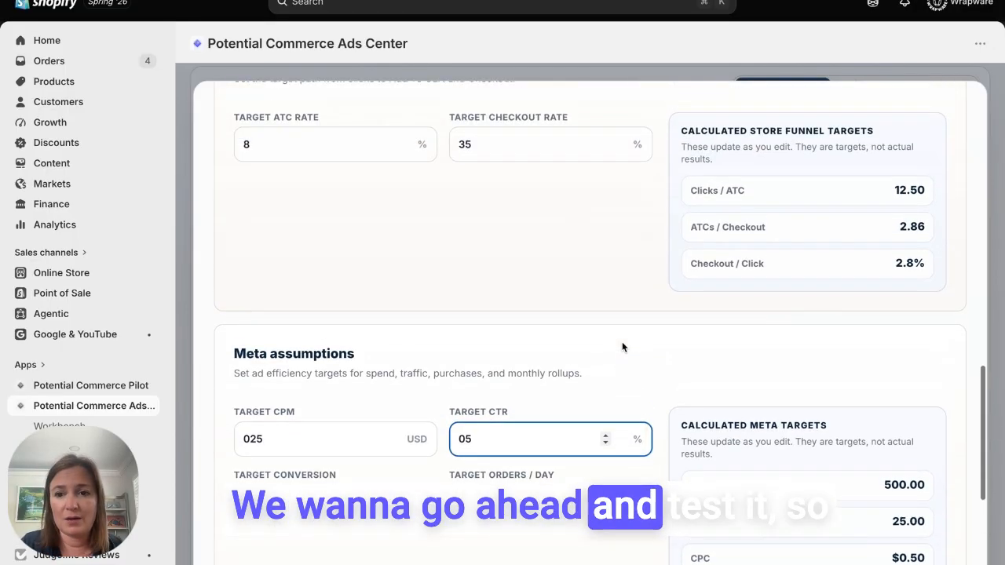
{"action": "scroll", "coordinate": [622, 346], "scroll_direction": "up", "scroll_amount": 10}
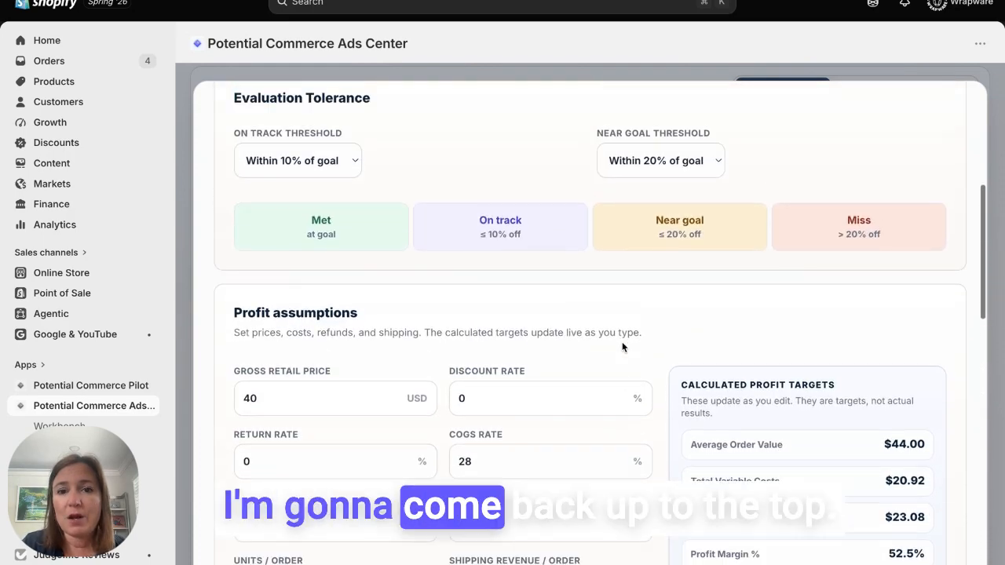
{"action": "scroll", "coordinate": [622, 347], "scroll_direction": "up", "scroll_amount": 5}
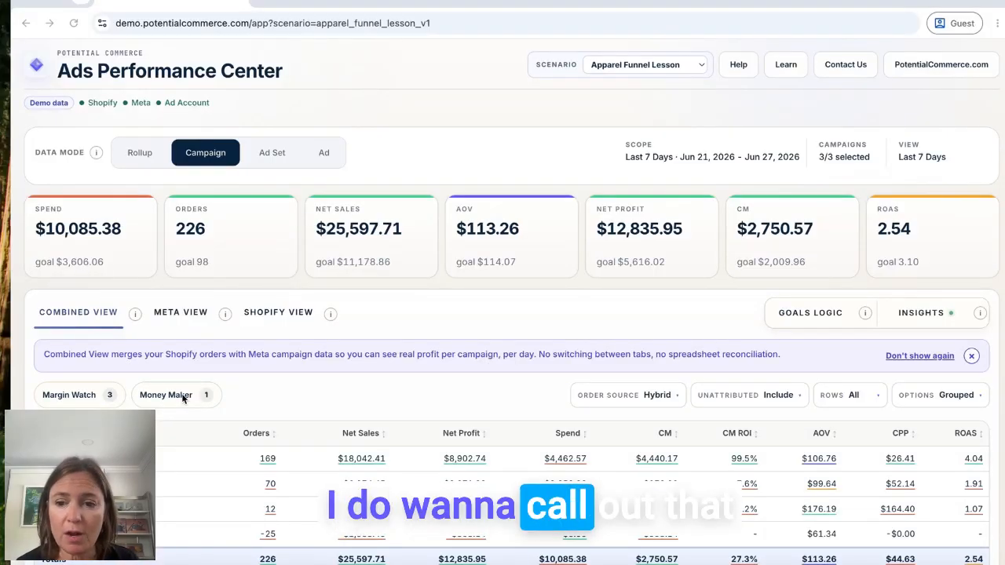
Switch to the demo Ads Performance Center and examine the campaign table in the Combined View
{"action": "left_click", "coordinate": [971, 355]}
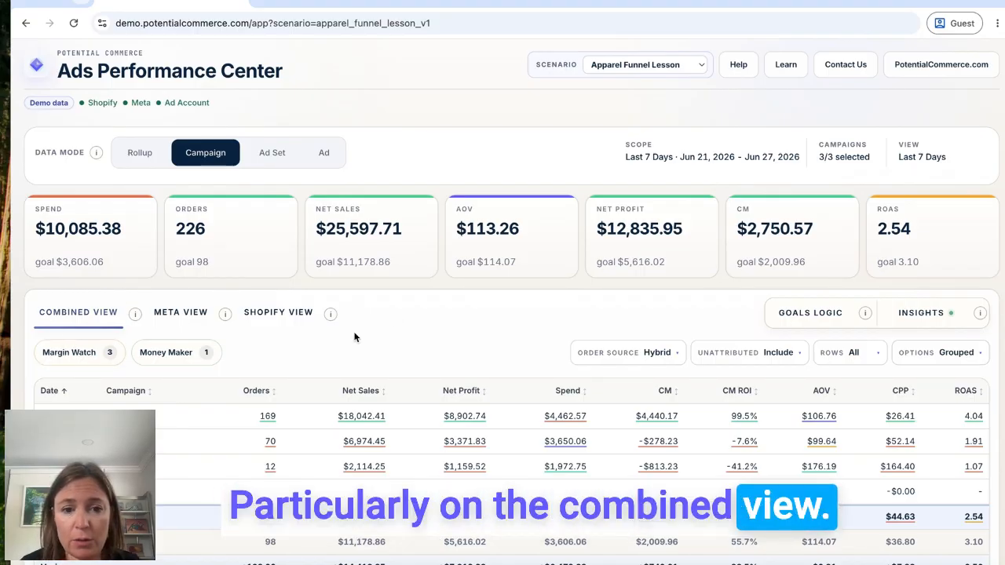
{"action": "scroll", "coordinate": [464, 345], "scroll_direction": "down", "scroll_amount": 1}
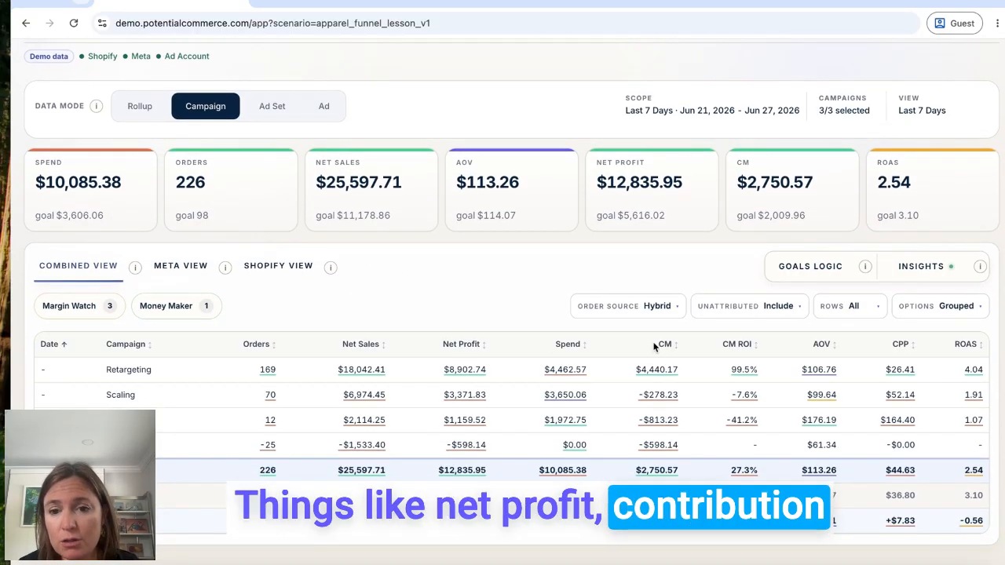